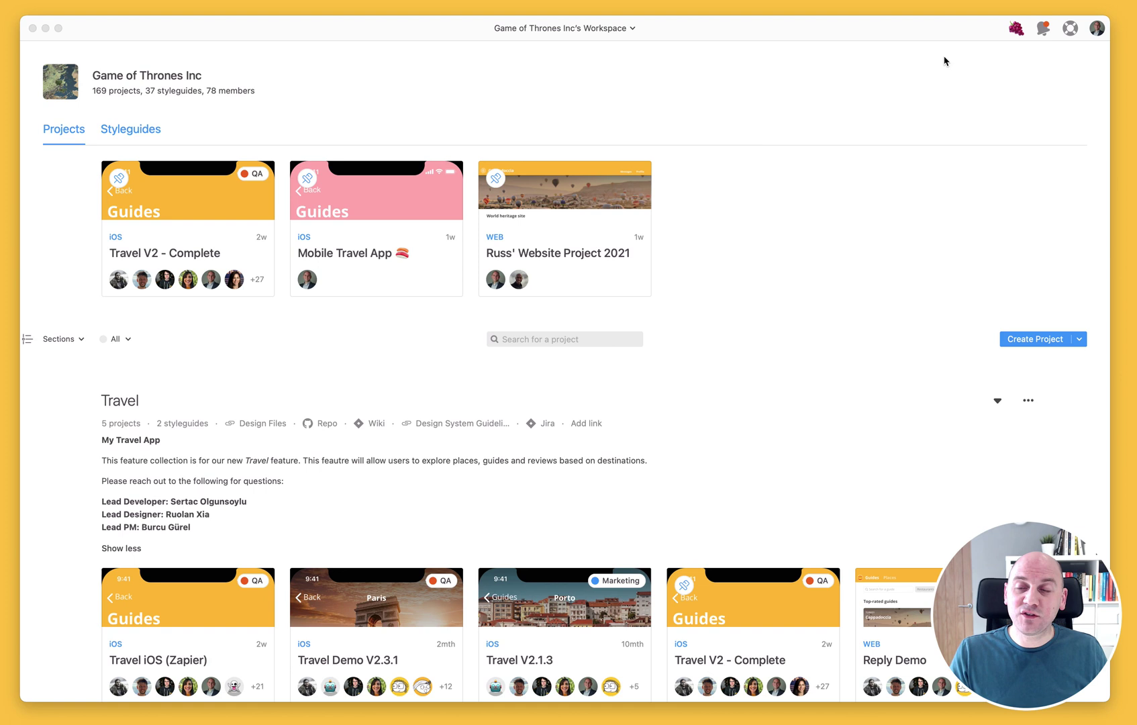
Step: Show the notifications center listing only note notifications across all projects
left_click(1044, 30)
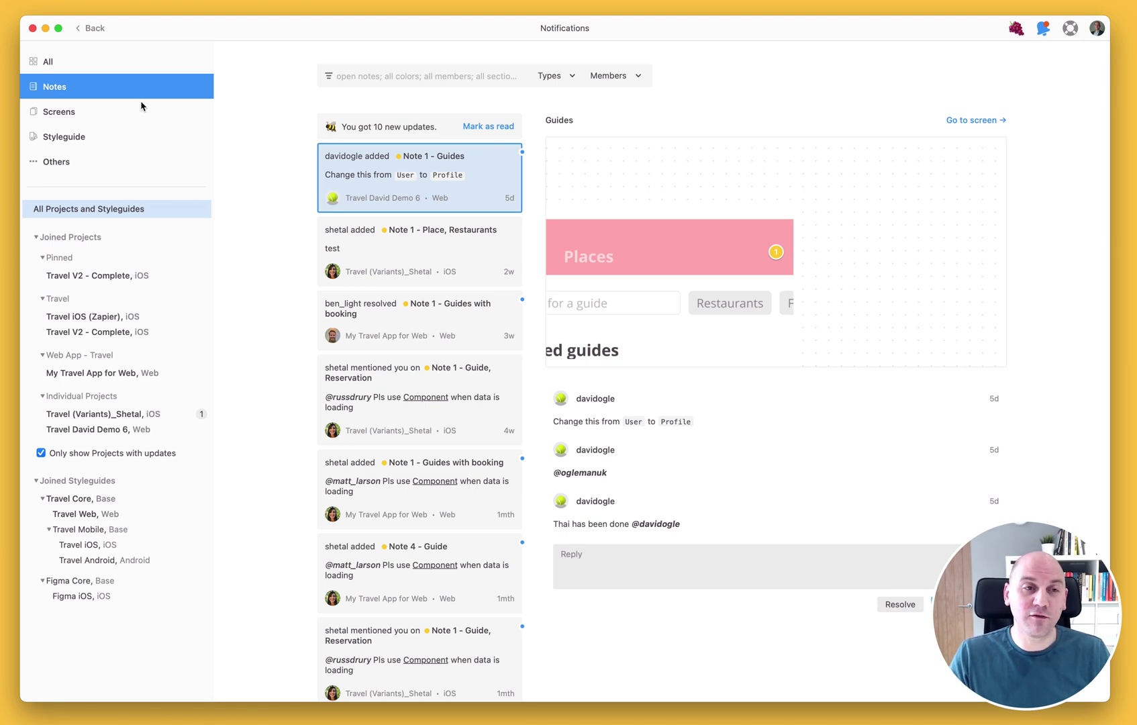
left_click(49, 68)
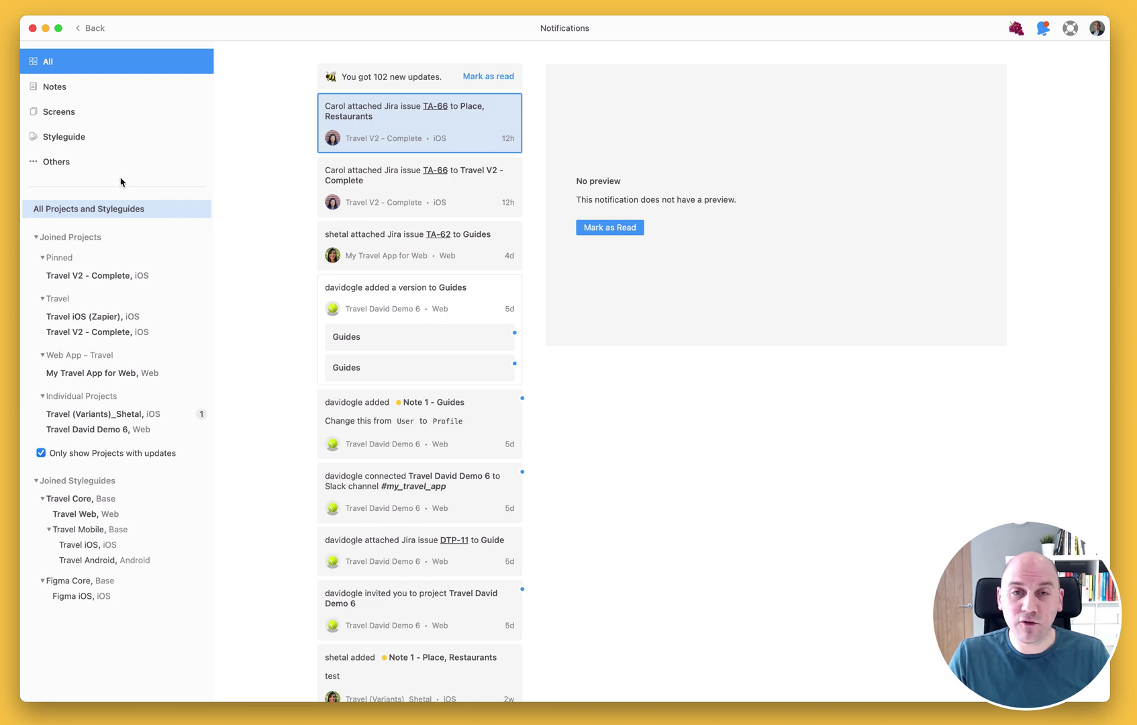
left_click(56, 86)
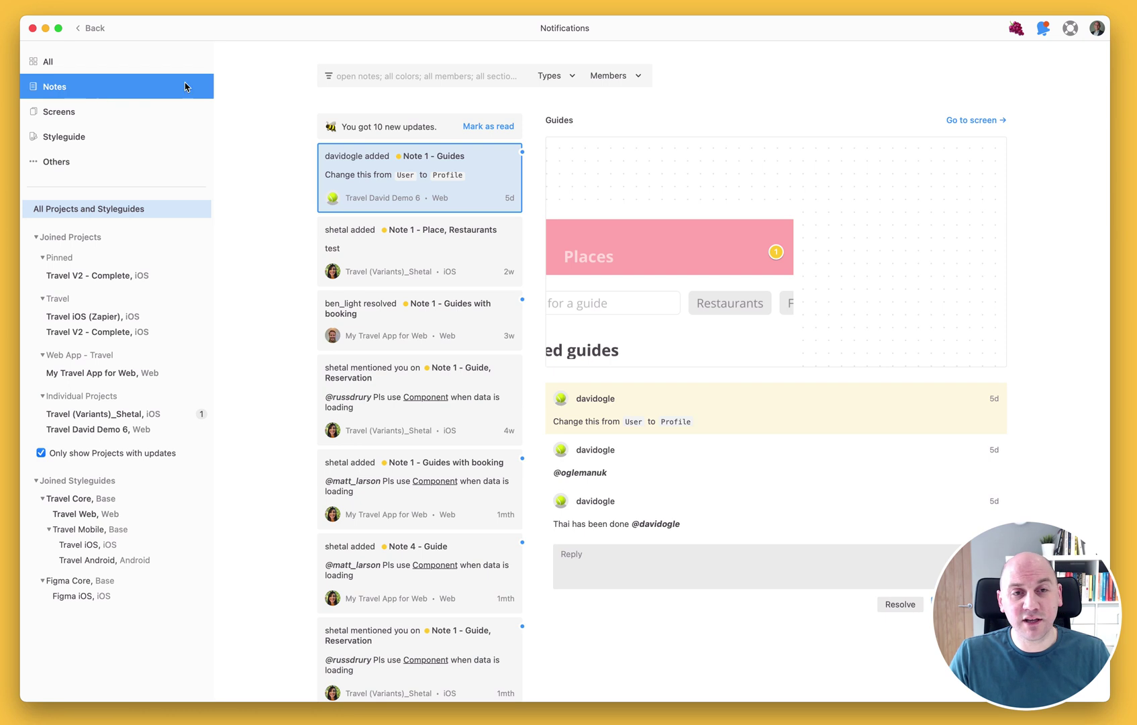
Step: Filter the notes to color: Yellow and member: shetal
left_click(367, 77)
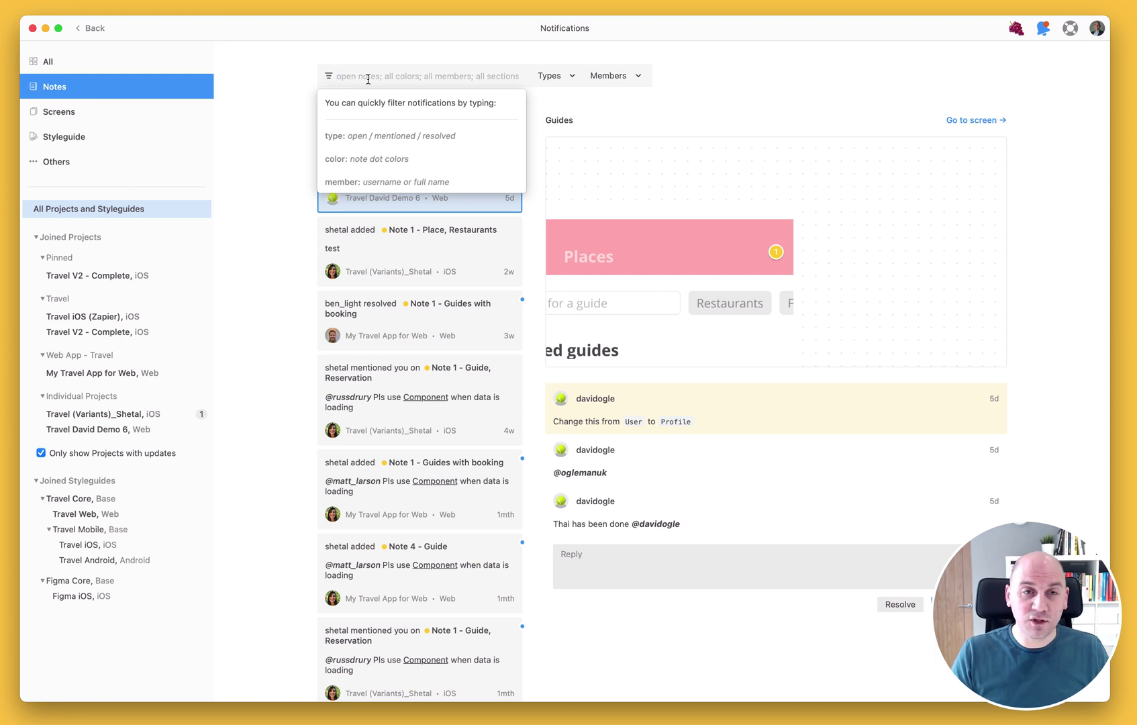
type("yello")
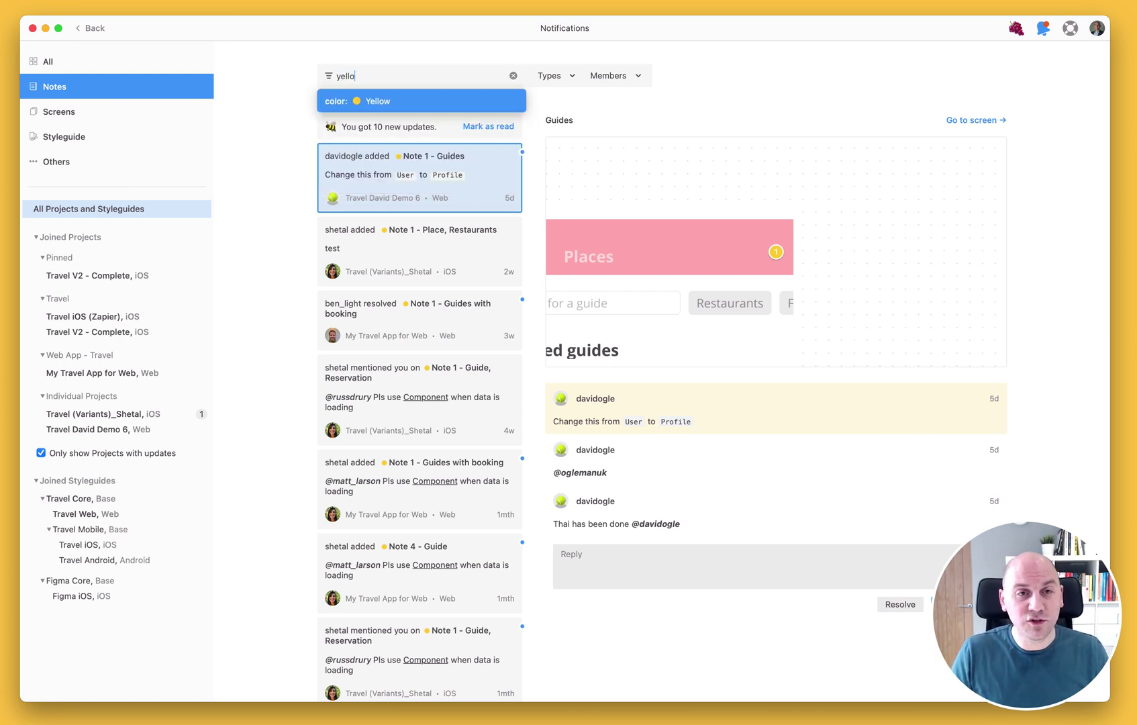
left_click(420, 108)
type("she")
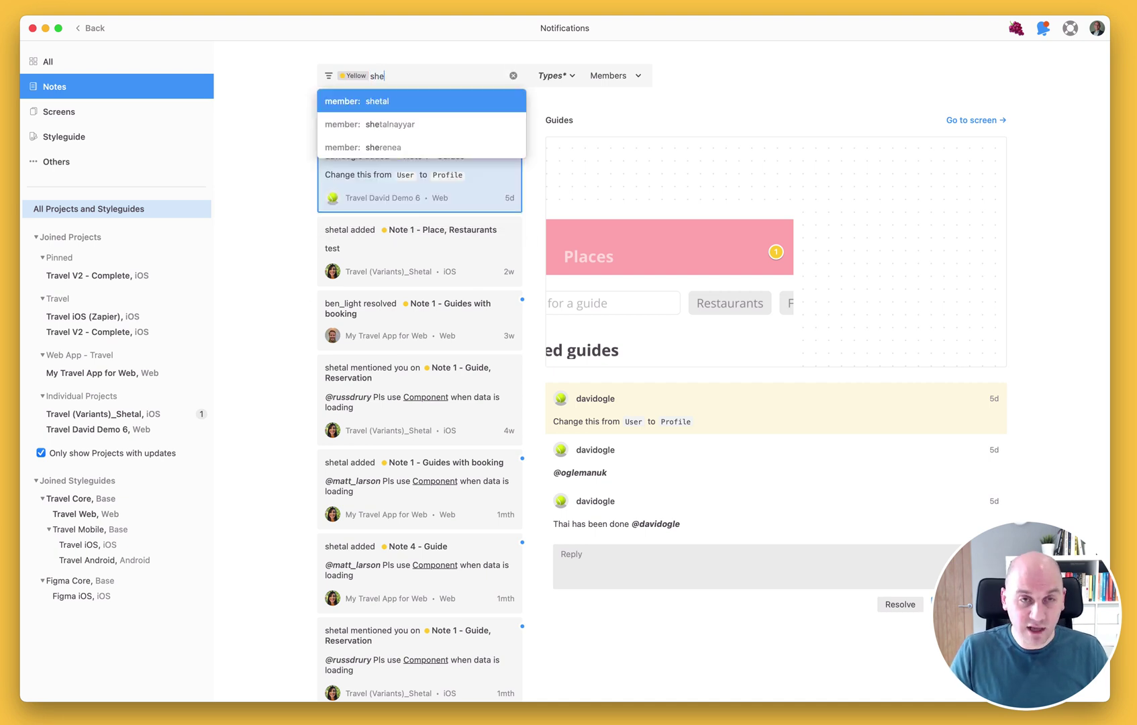
type("t")
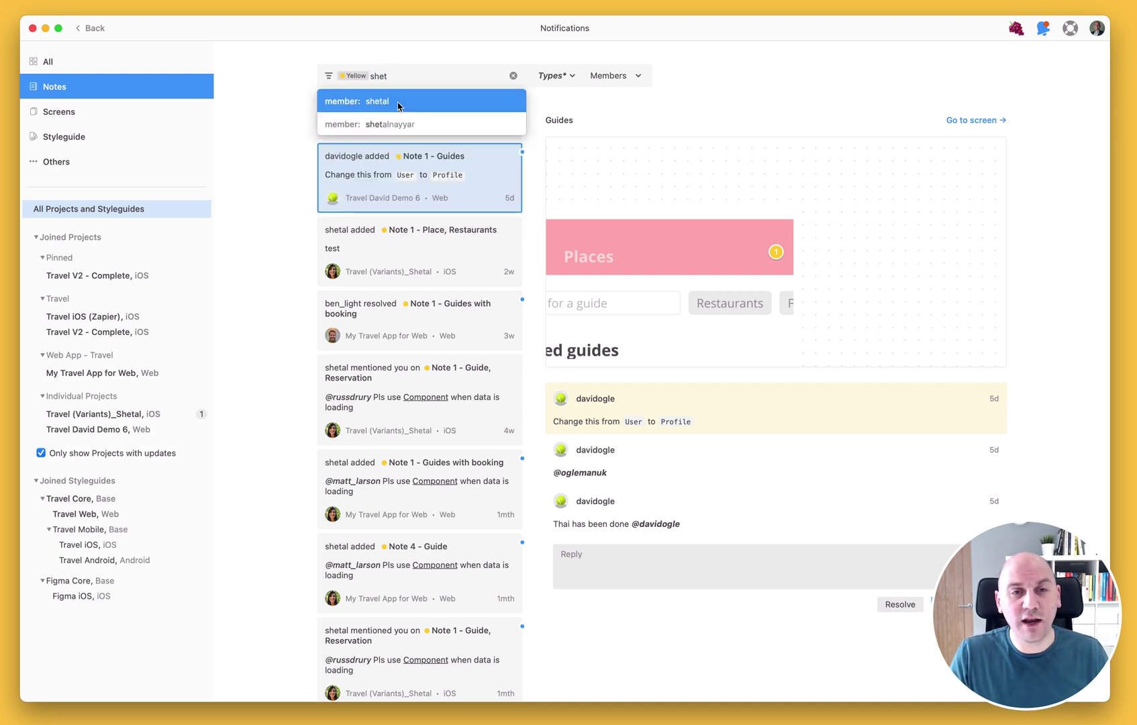
left_click(396, 106)
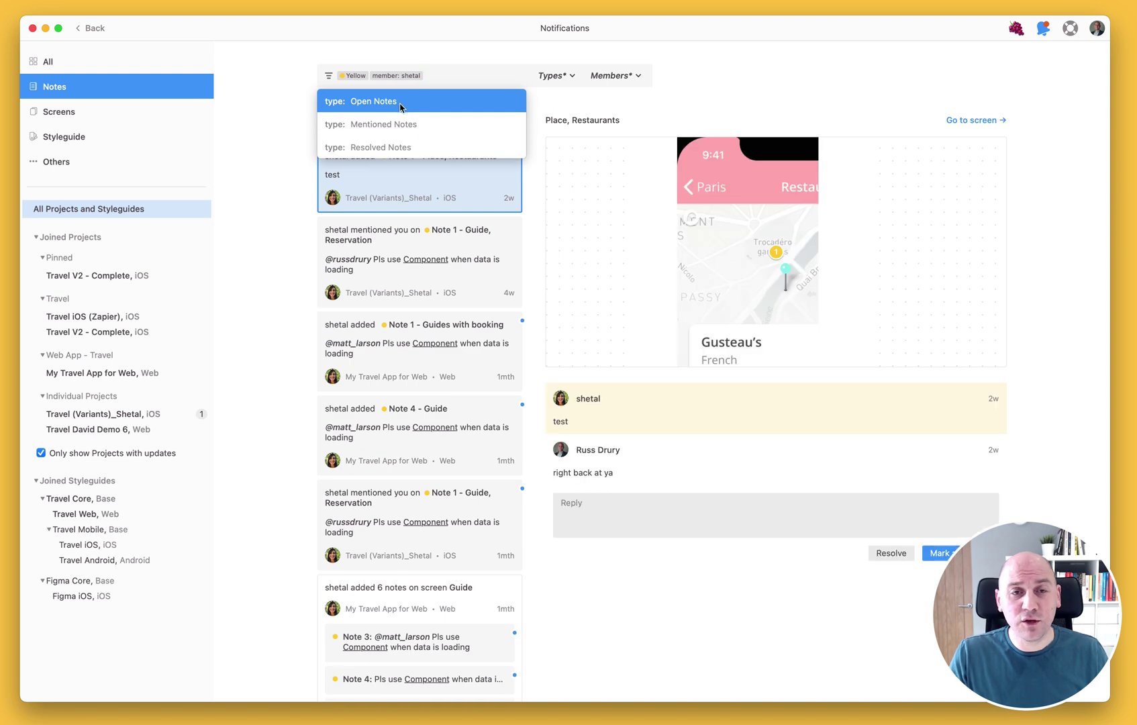
left_click(301, 110)
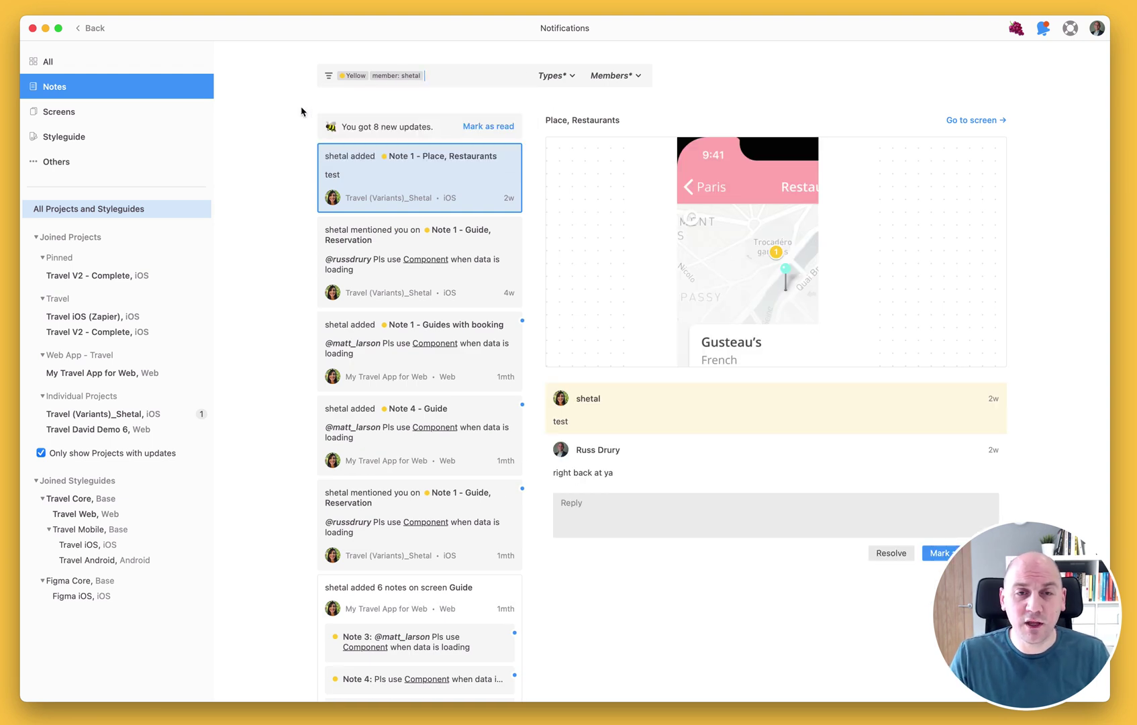
Step: Restrict the filtered notes to Mentioned Notes only
left_click(569, 80)
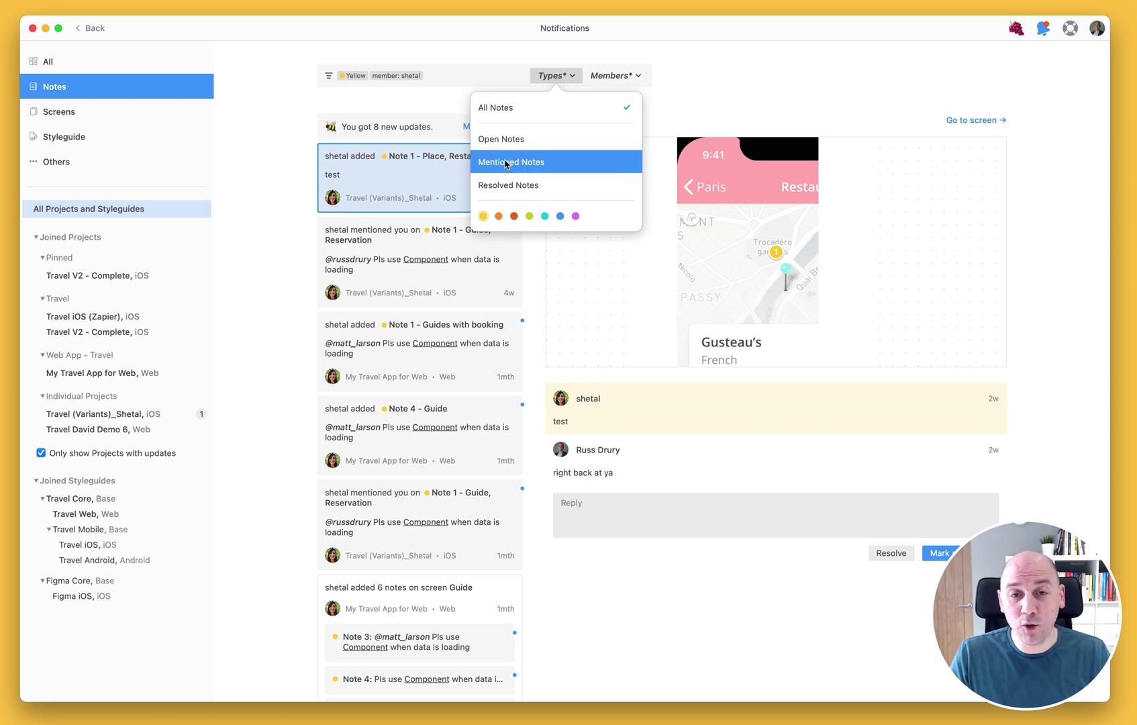
left_click(507, 169)
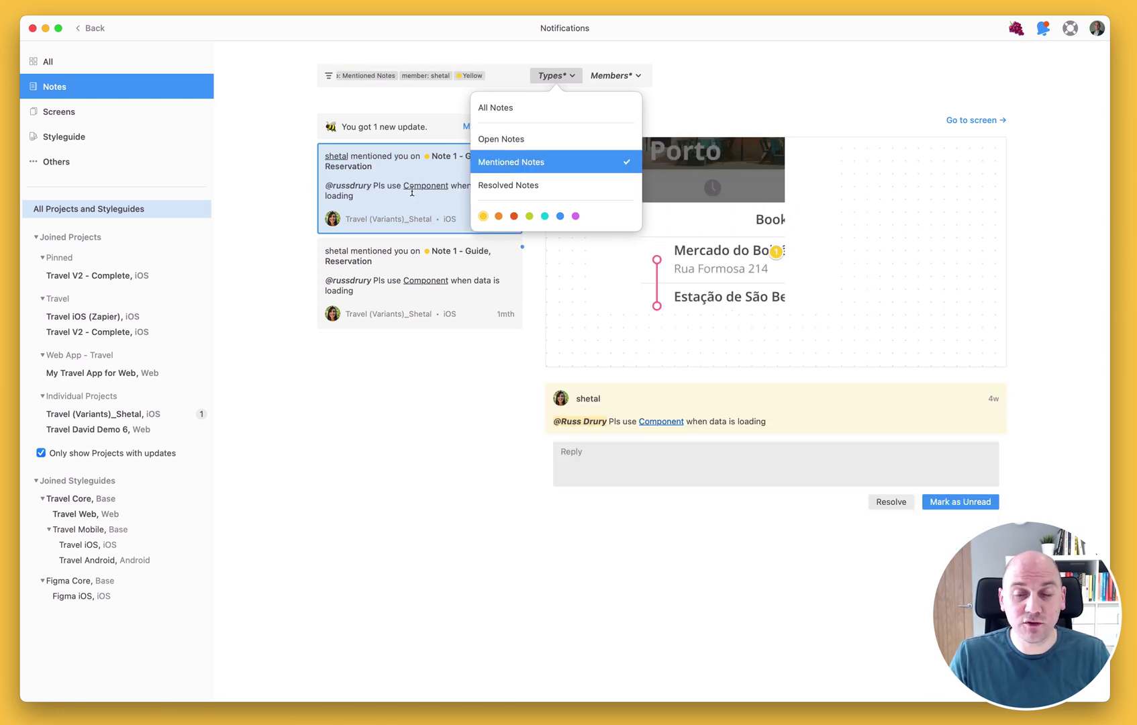
left_click(259, 213)
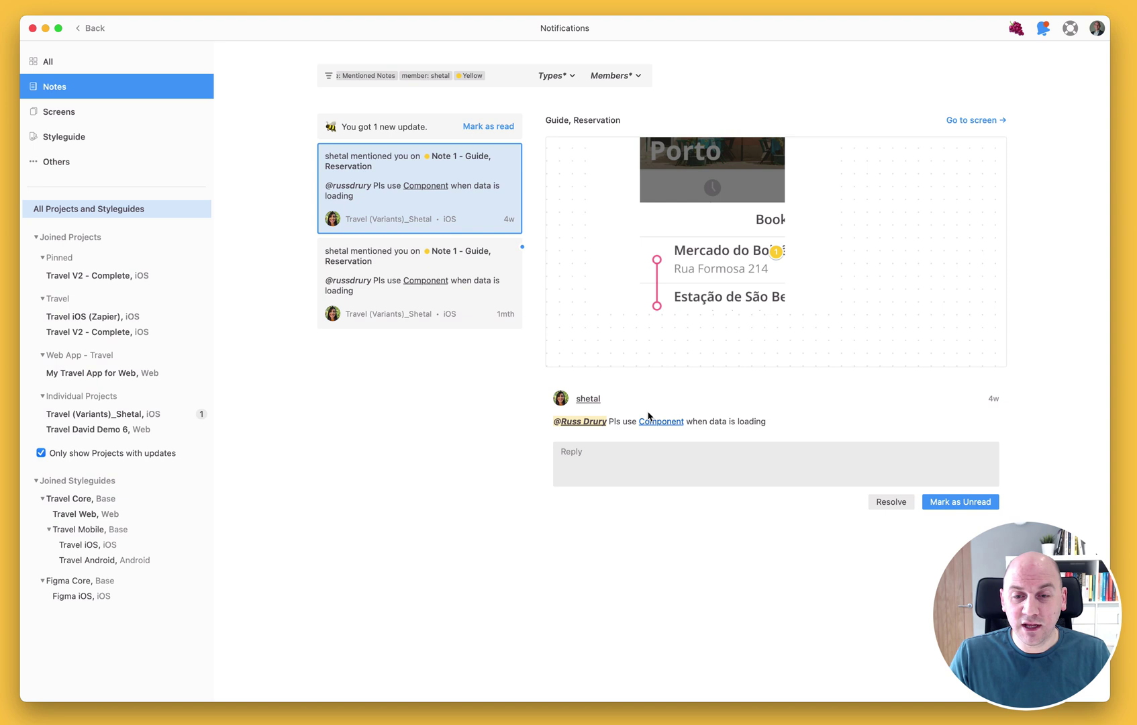
Step: Reply 'No problem, will do' to shetal's mention note about using Component
left_click(582, 454)
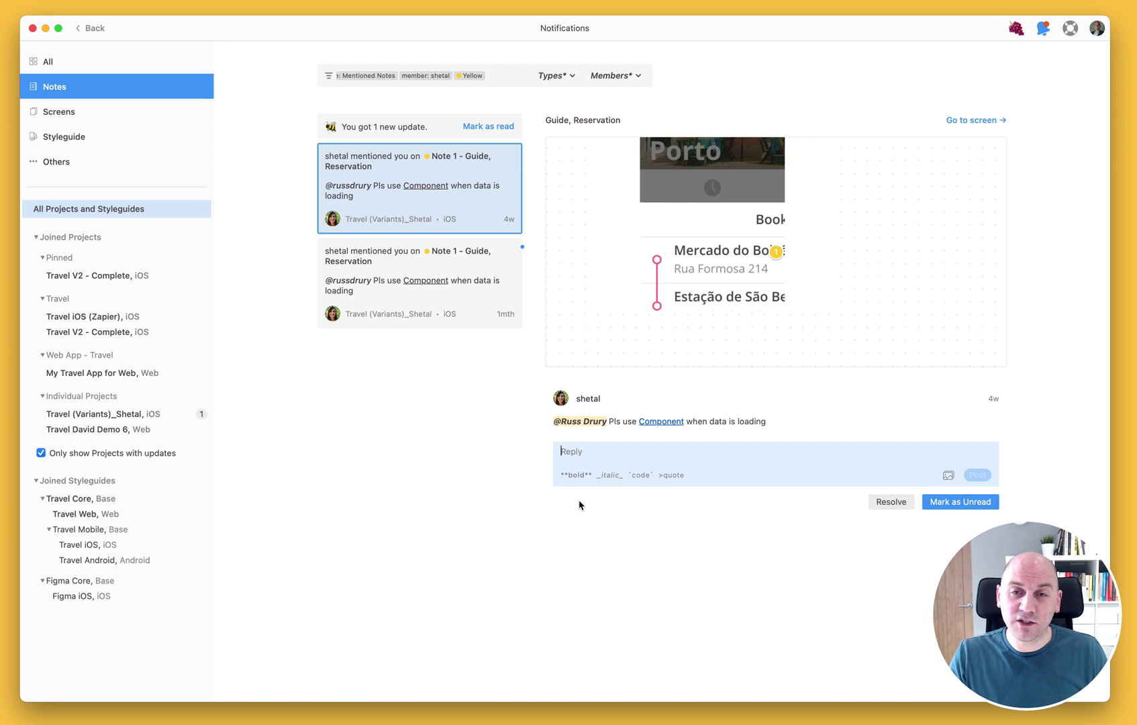
type("No pro")
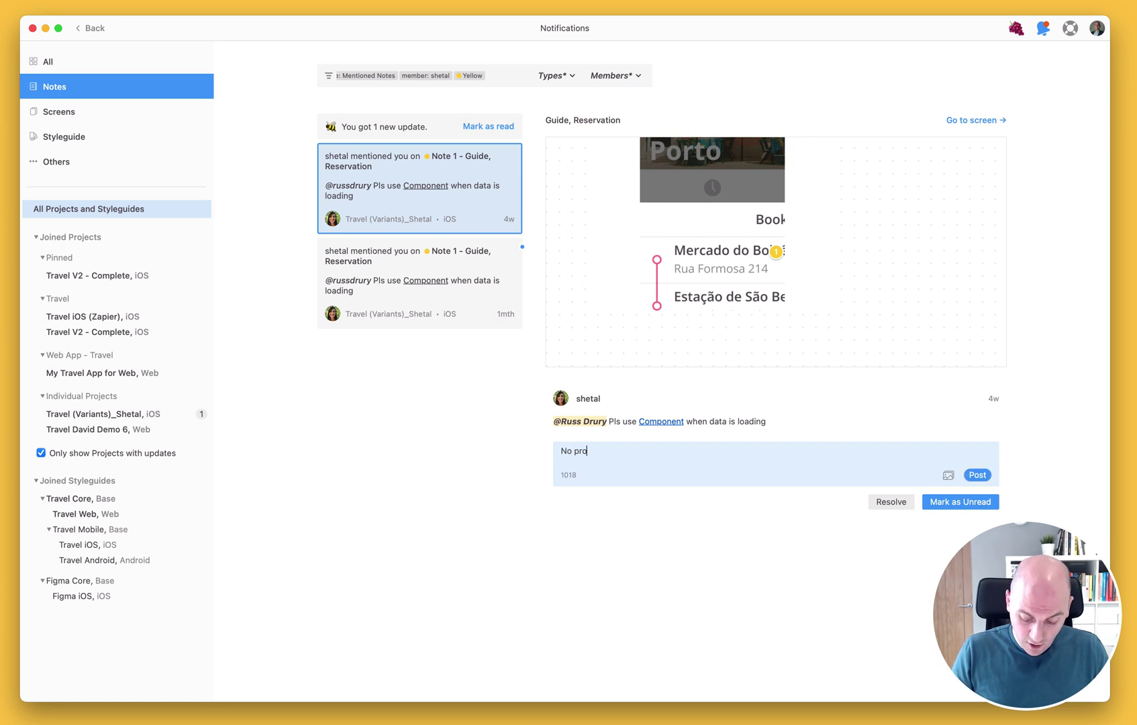
type("blem, will do")
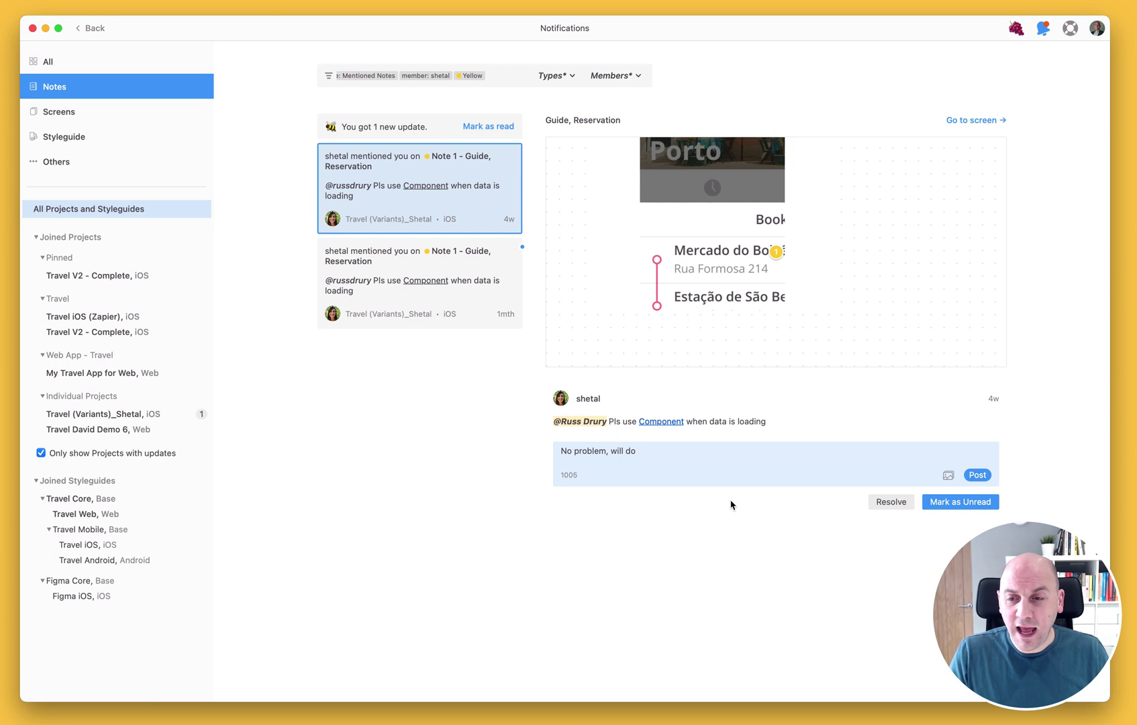
left_click(982, 476)
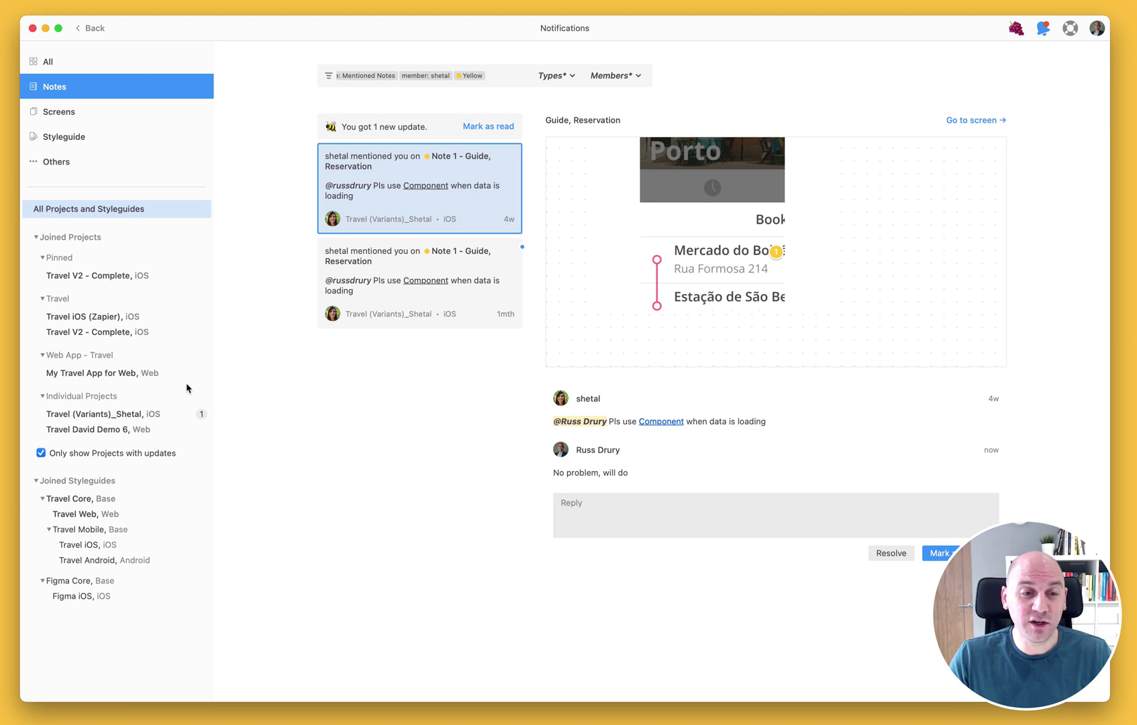
Step: Mute the My Travel App for Web project from its sidebar options
left_click(200, 372)
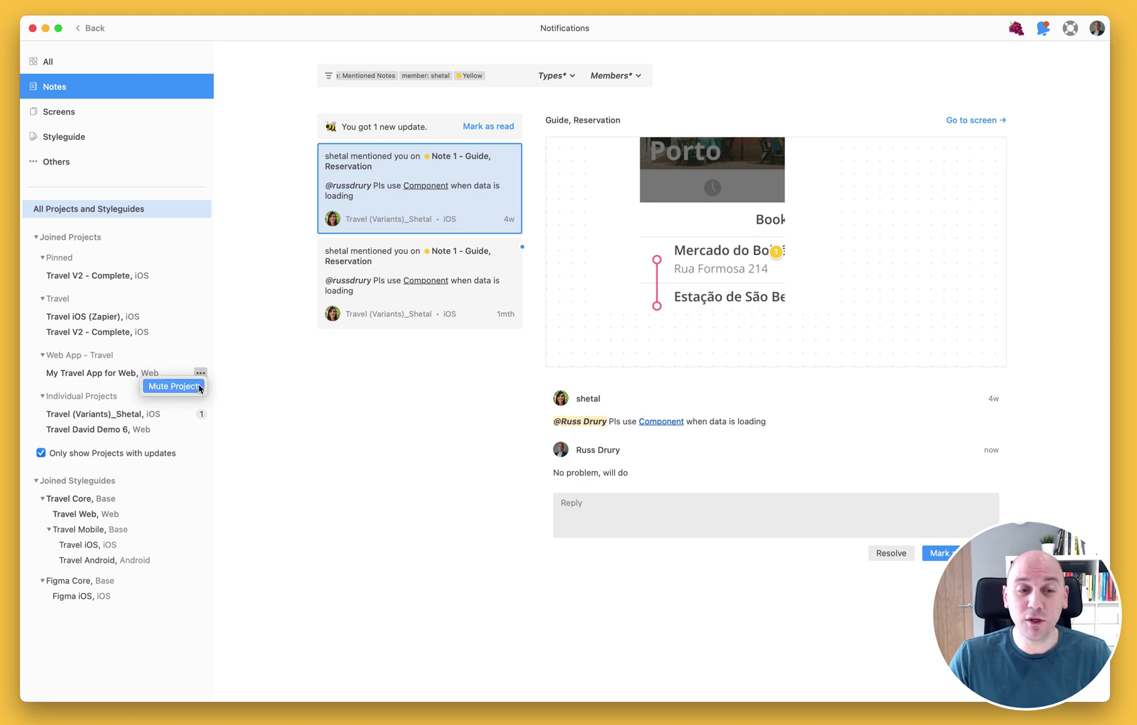
left_click(197, 388)
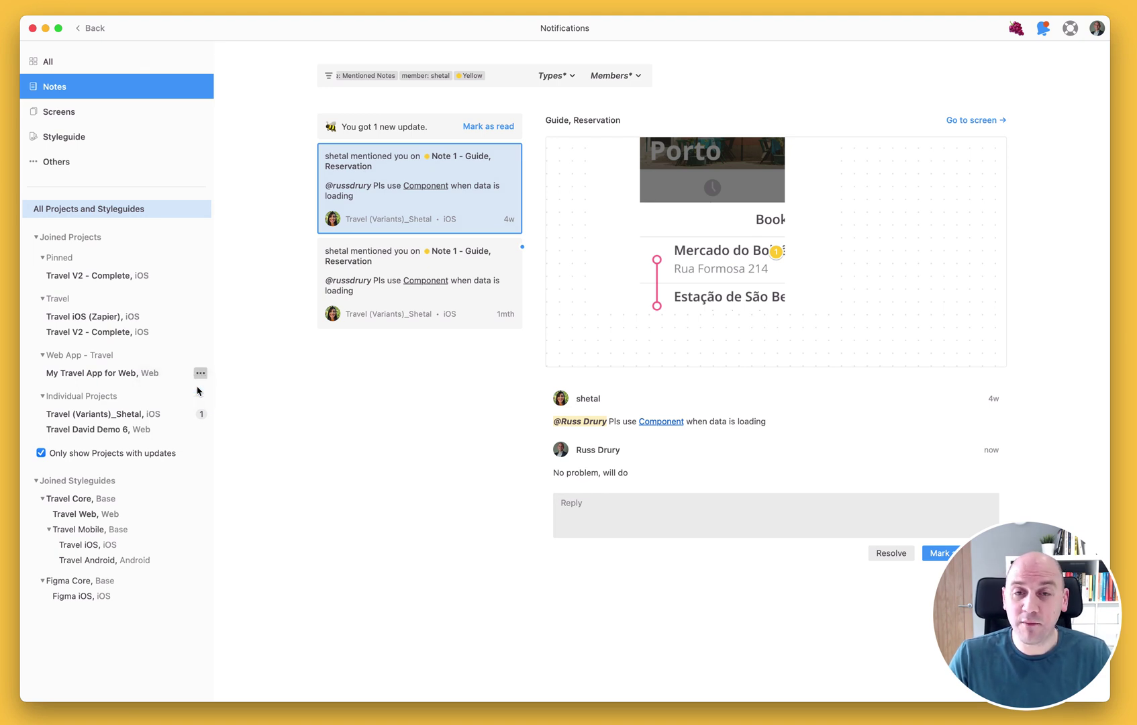